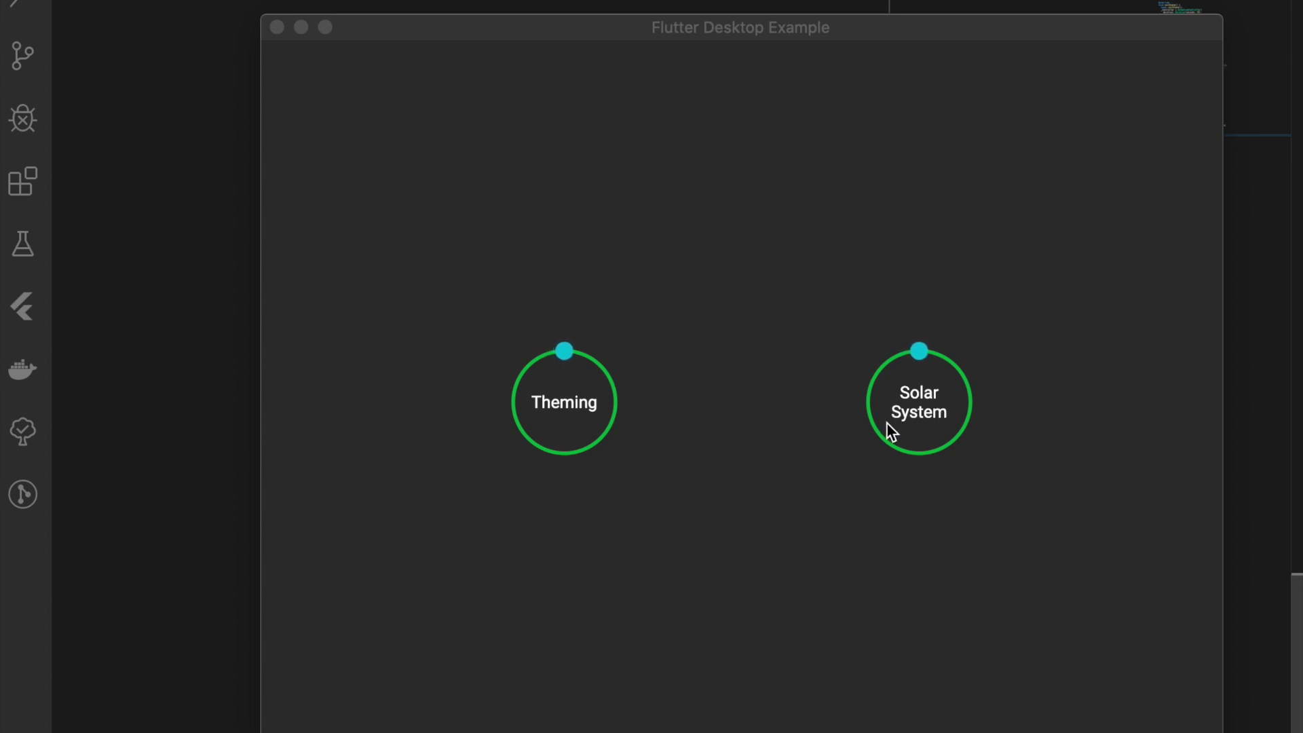
Open the Theming page and switch the app to Dark Mode
click(563, 412)
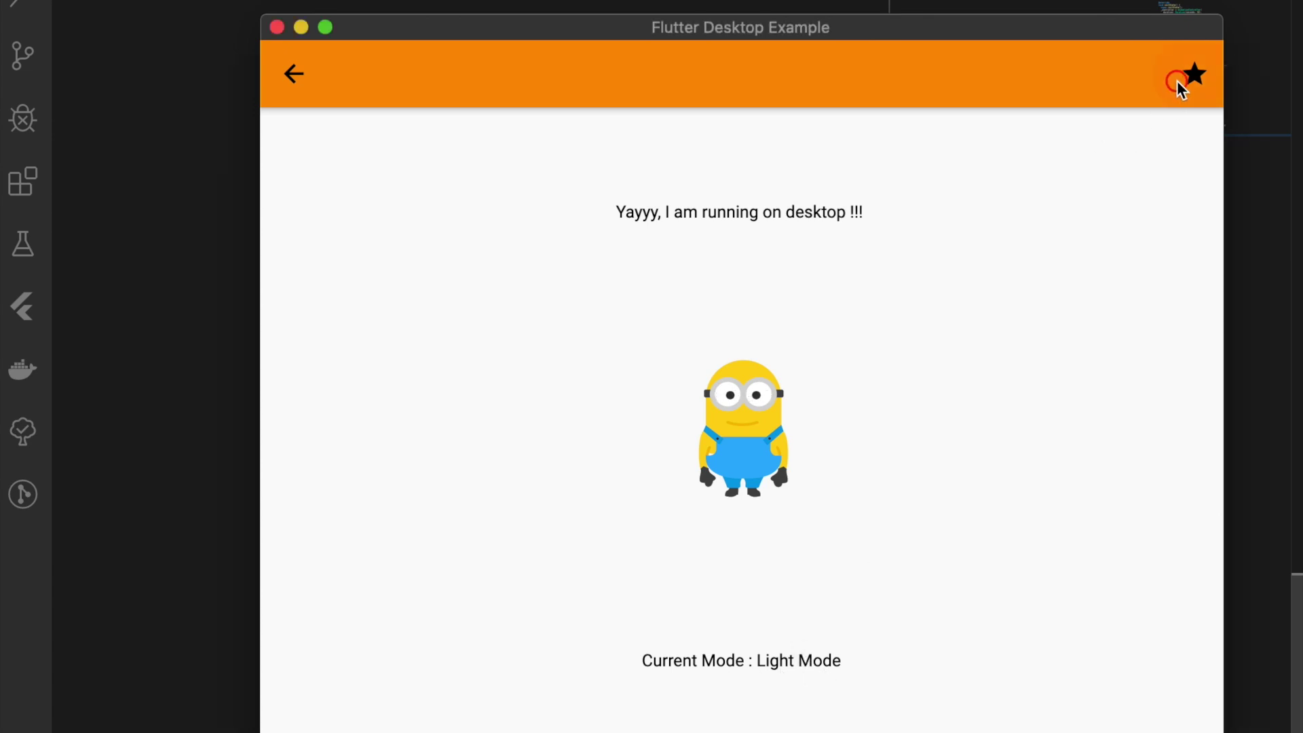
click(1194, 75)
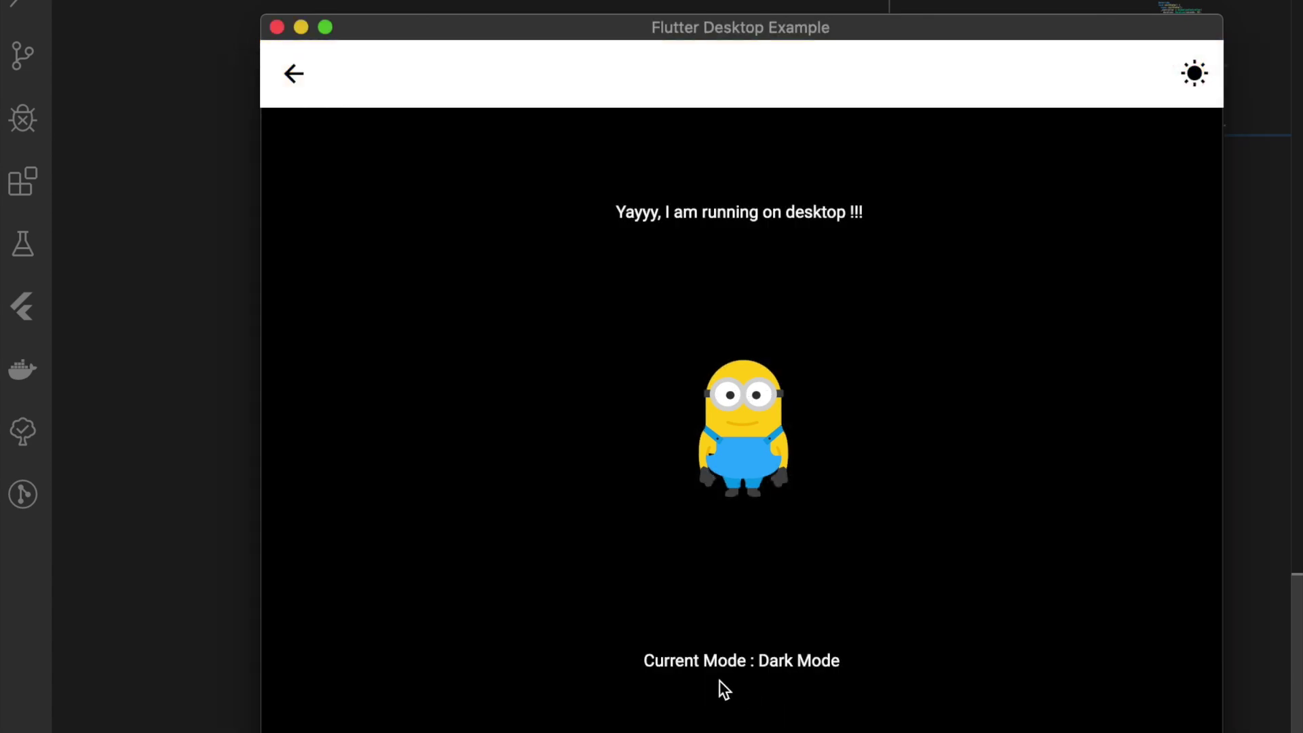
Go back home, open the Solar System galaxy page, then go back and reopen it
click(293, 73)
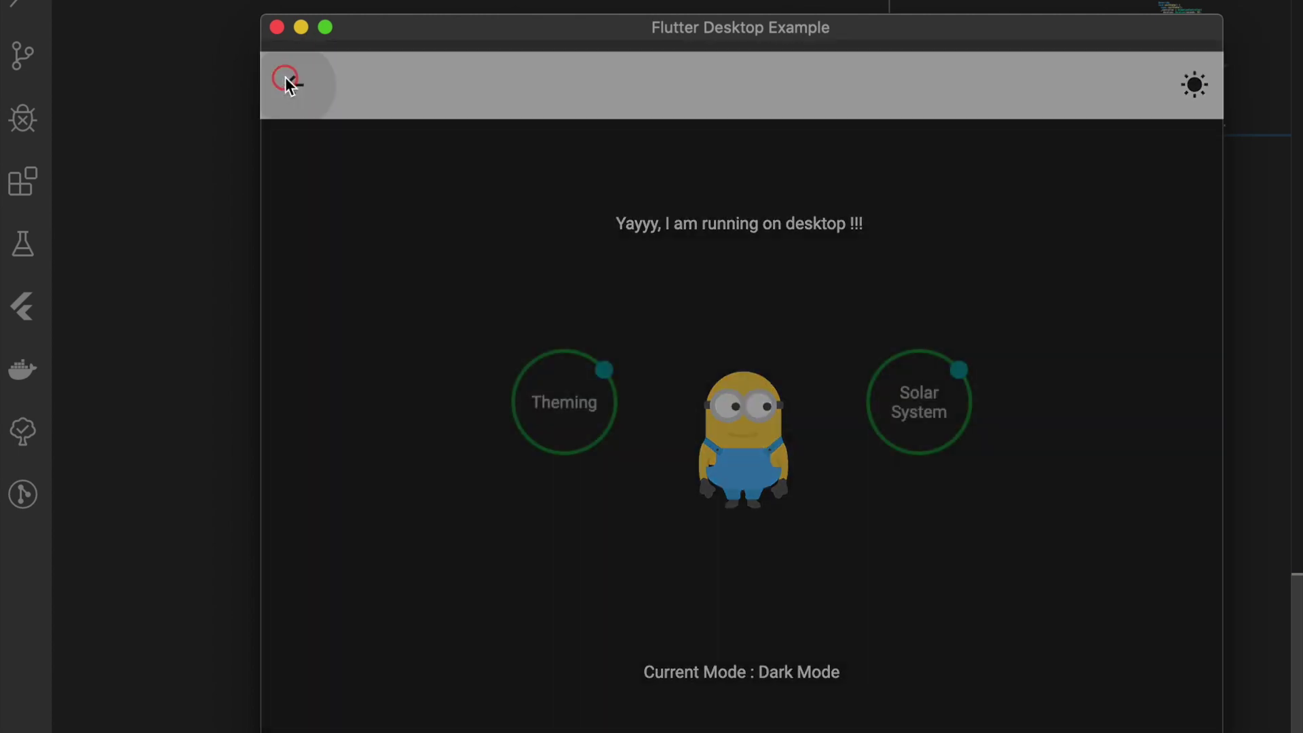
click(927, 406)
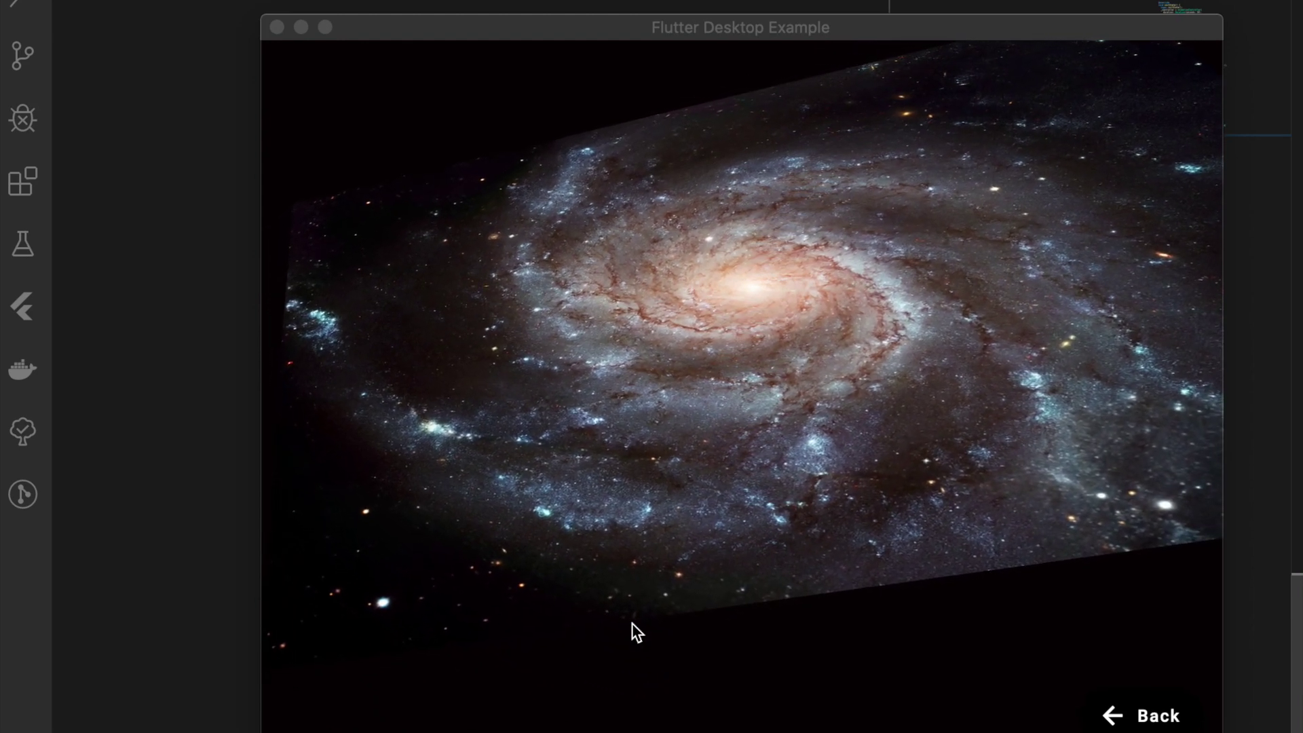
click(1145, 720)
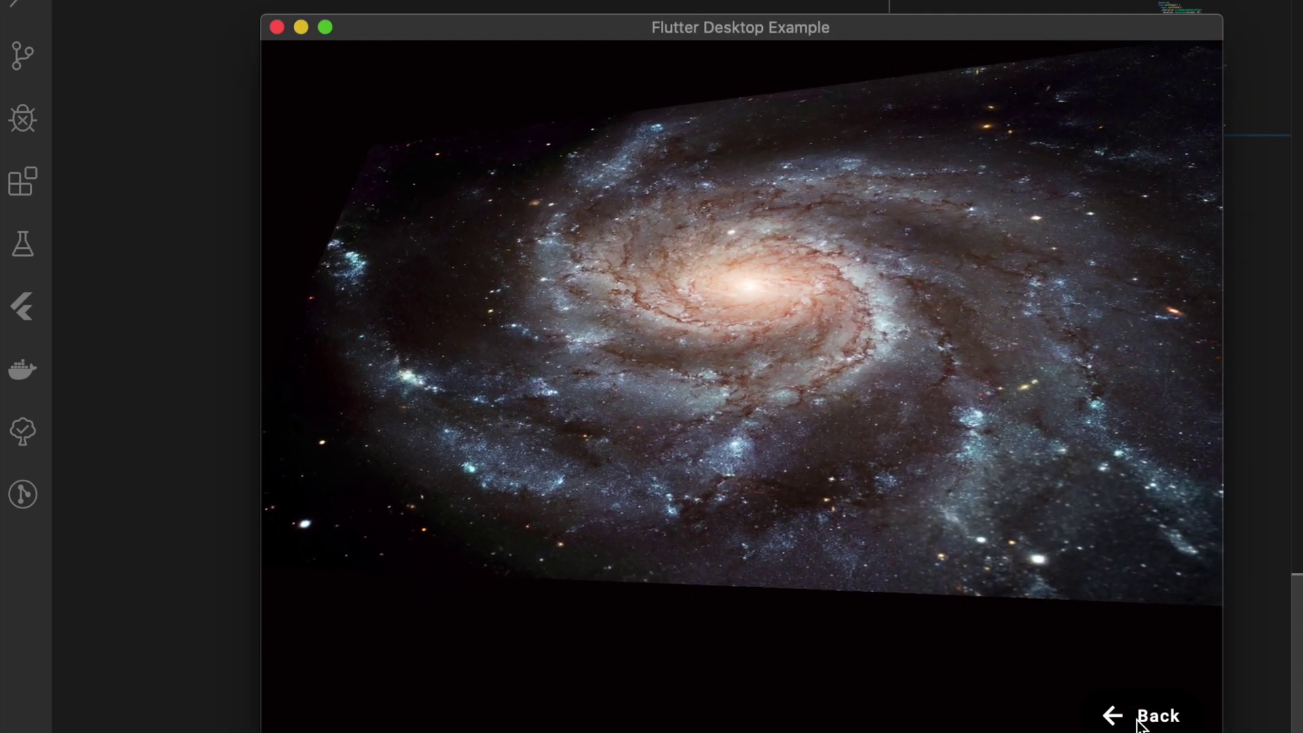
click(1143, 719)
click(917, 396)
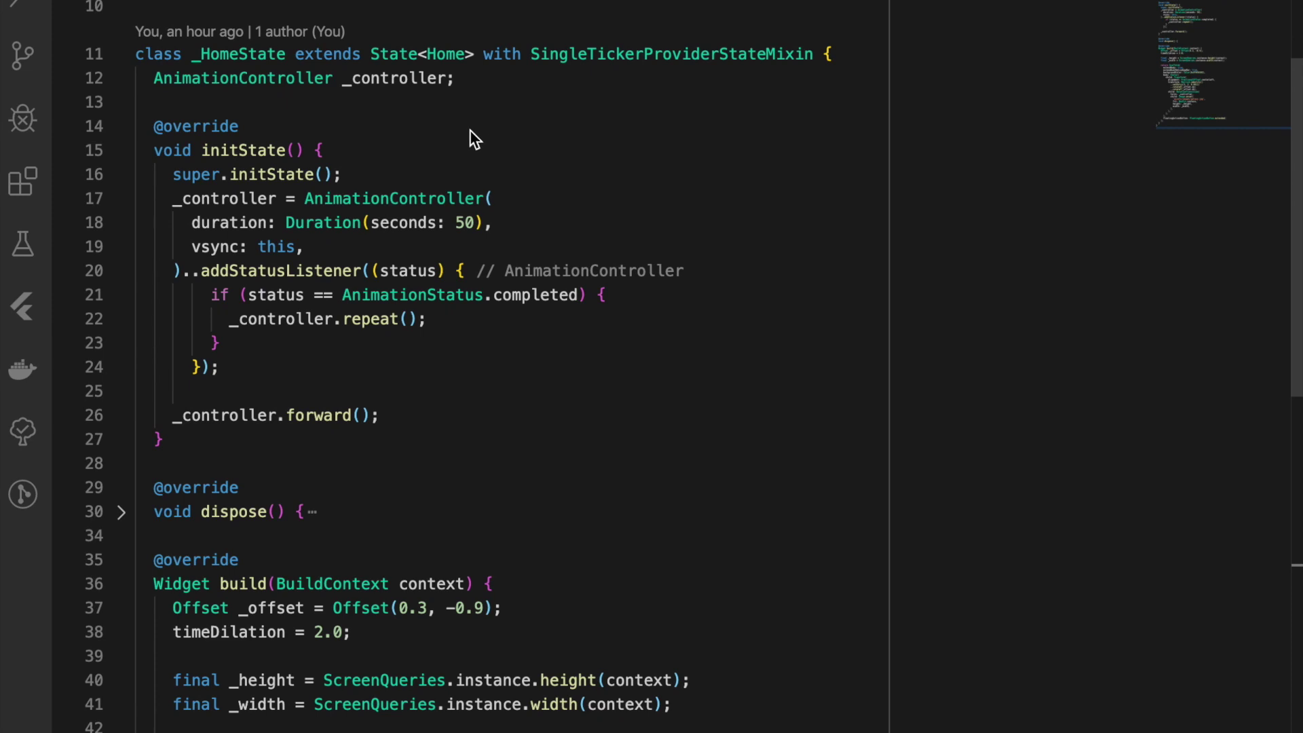
Select the word SingleTickerProviderStateMixin in the galaxy screen's code
double_click(729, 54)
scroll(437, 264, down, 1)
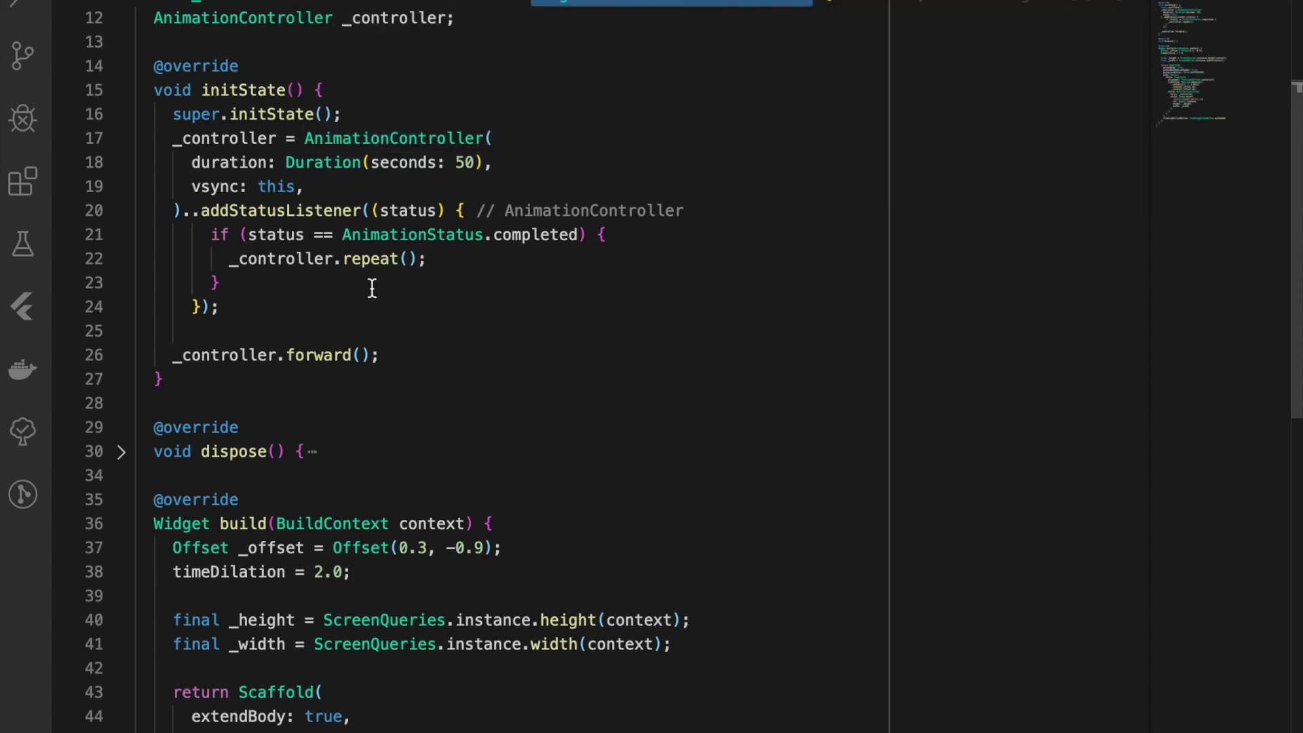
scroll(540, 445, down, 8)
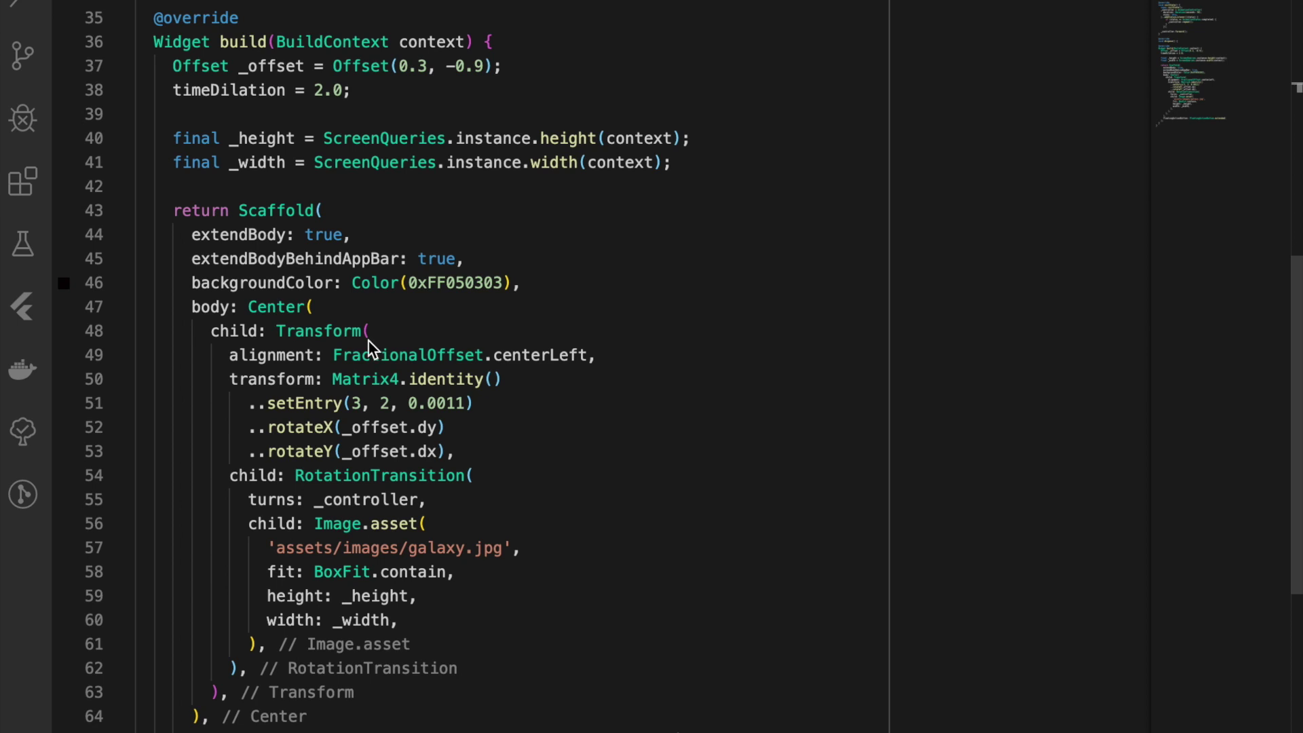
double_click(358, 334)
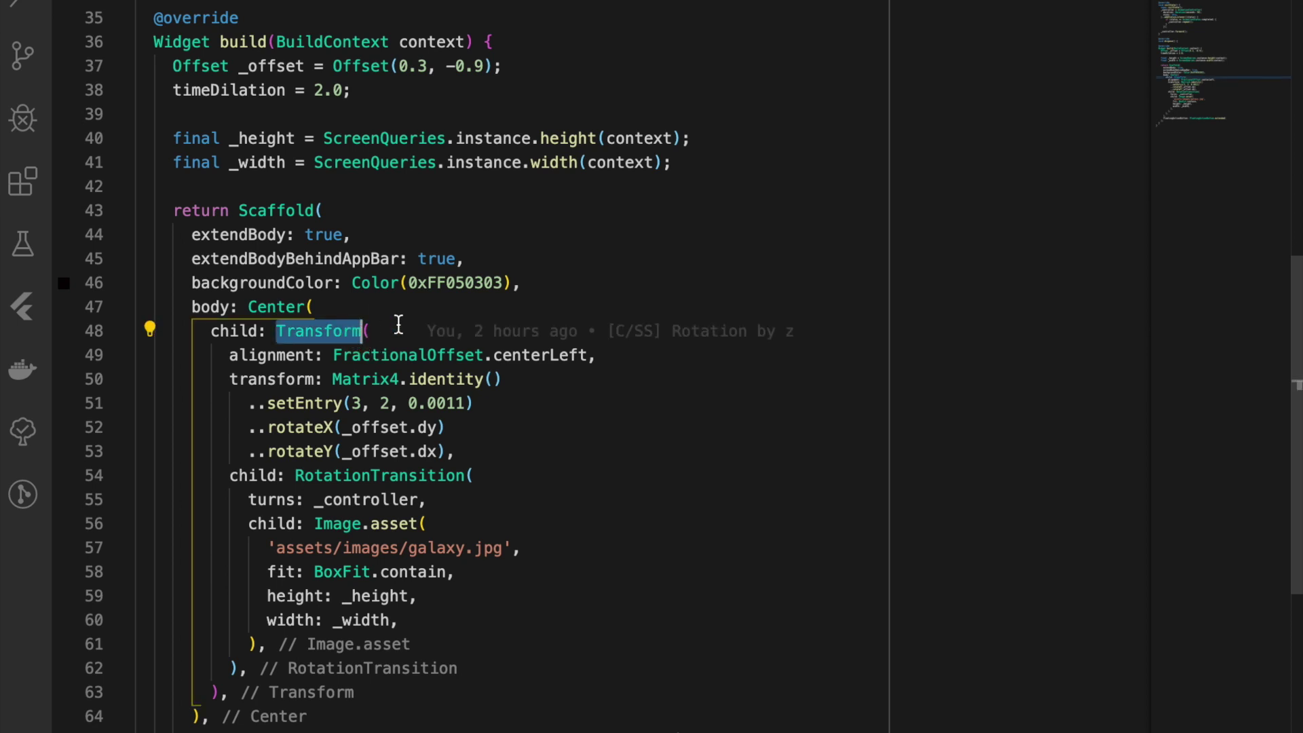
click(374, 332)
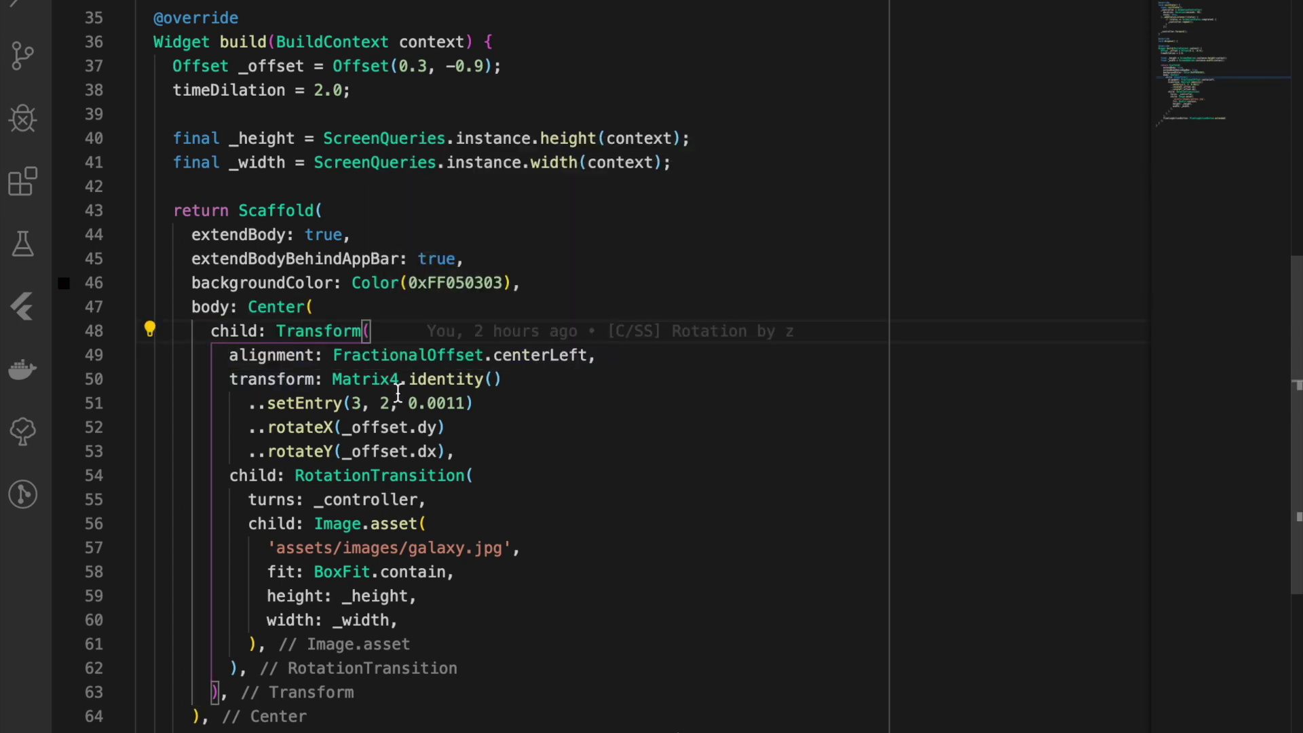
scroll(440, 401, down, 1)
click(566, 391)
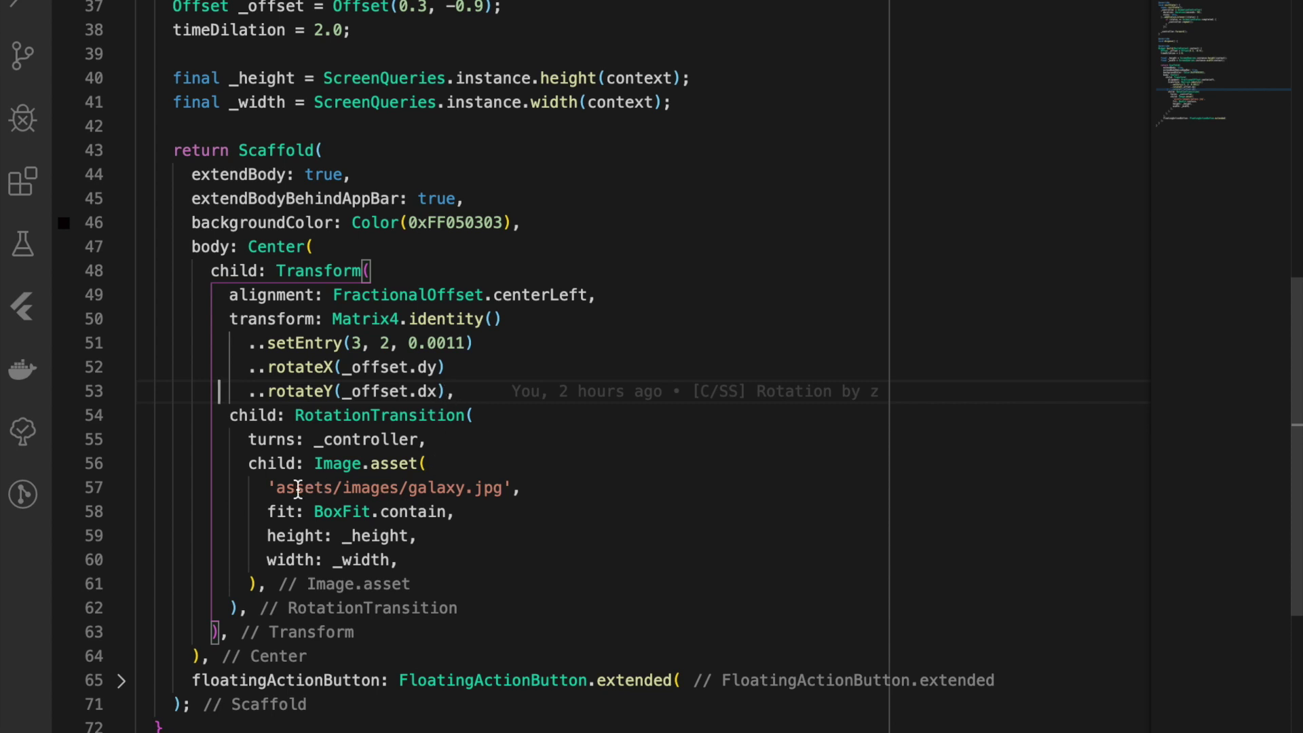
key(super+Tab)
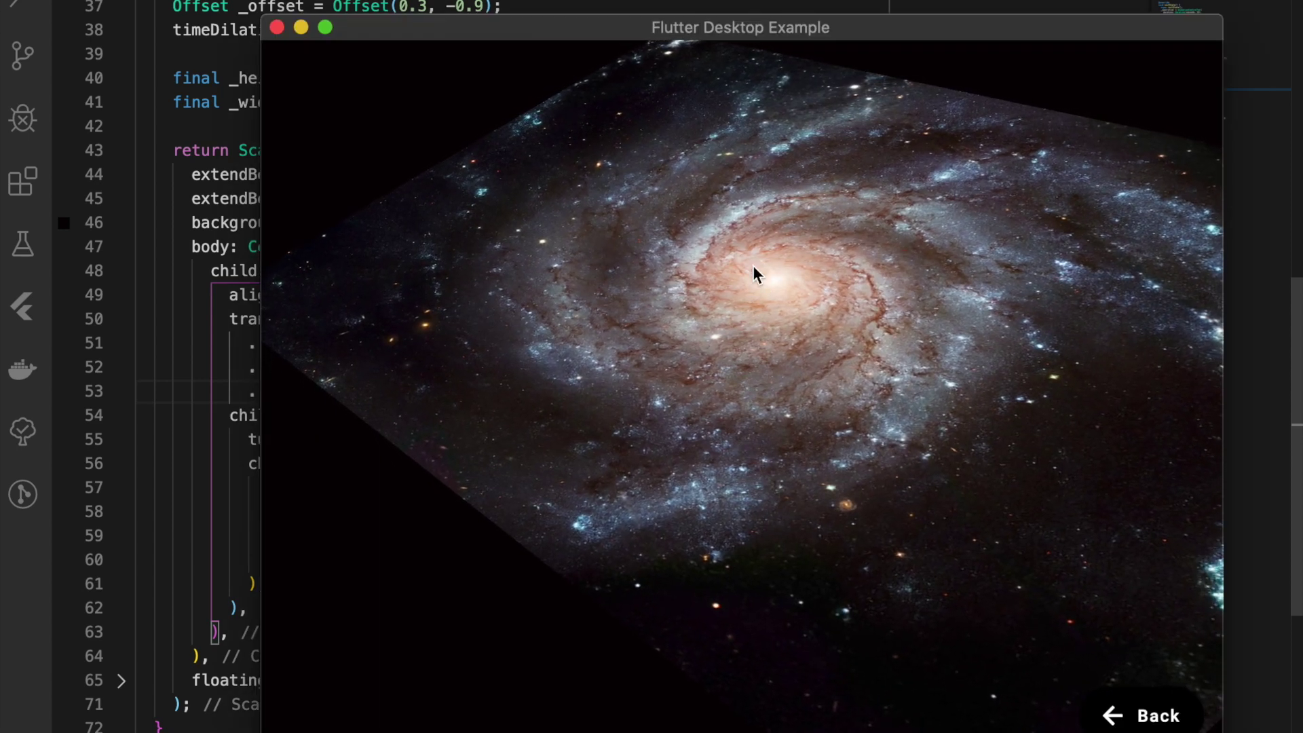
key(super+Tab)
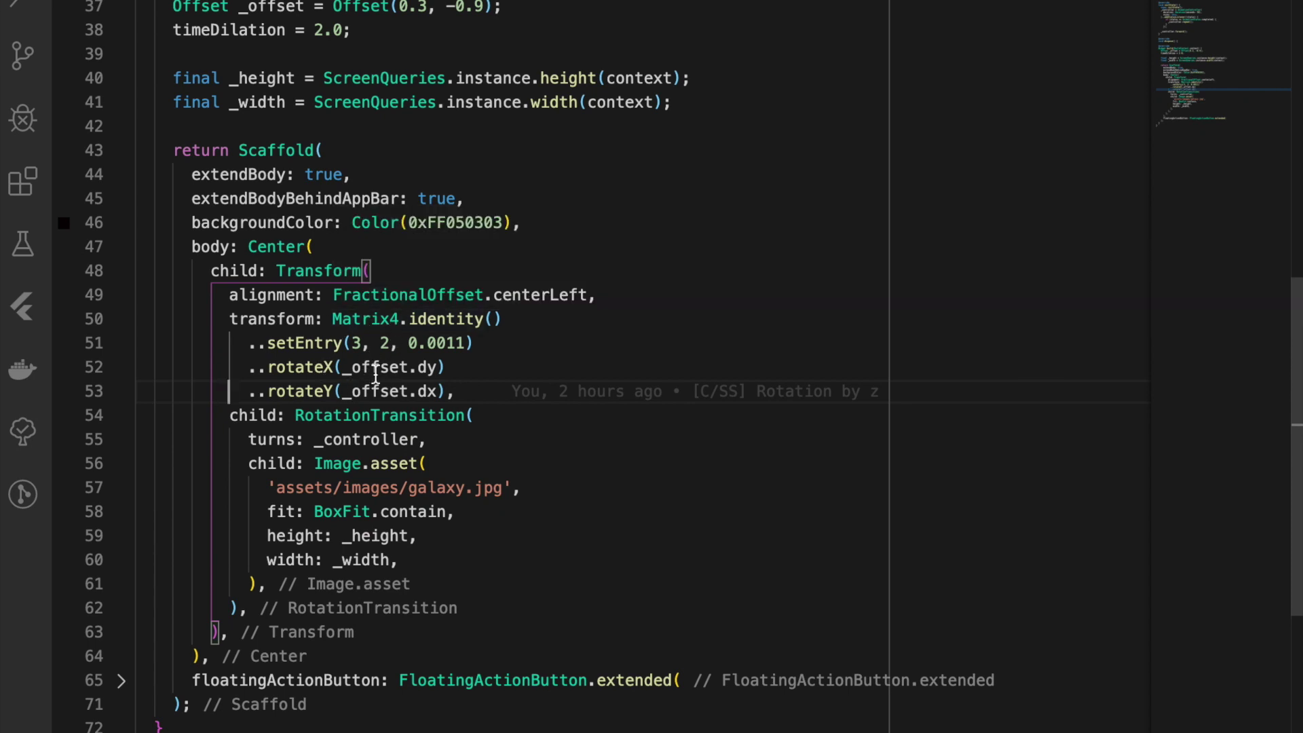
click(529, 439)
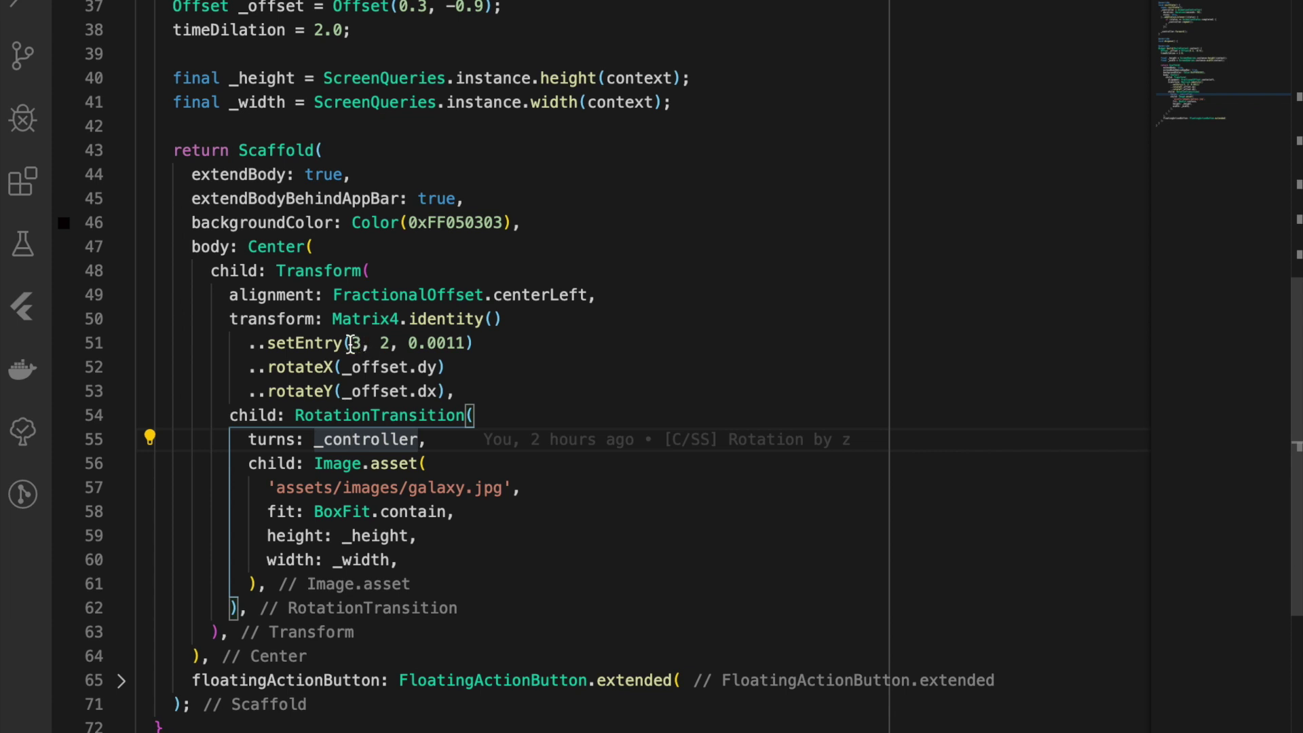
drag(350, 343, 464, 391)
click(462, 392)
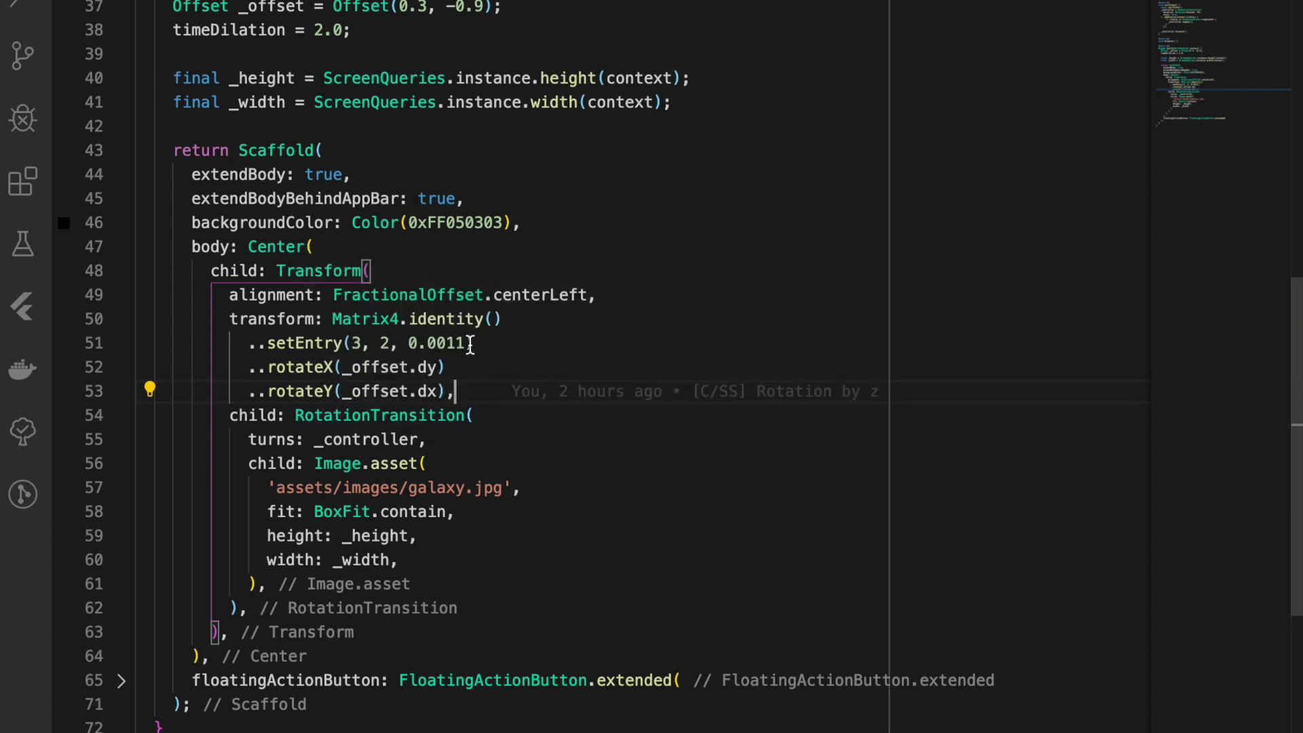
double_click(448, 343)
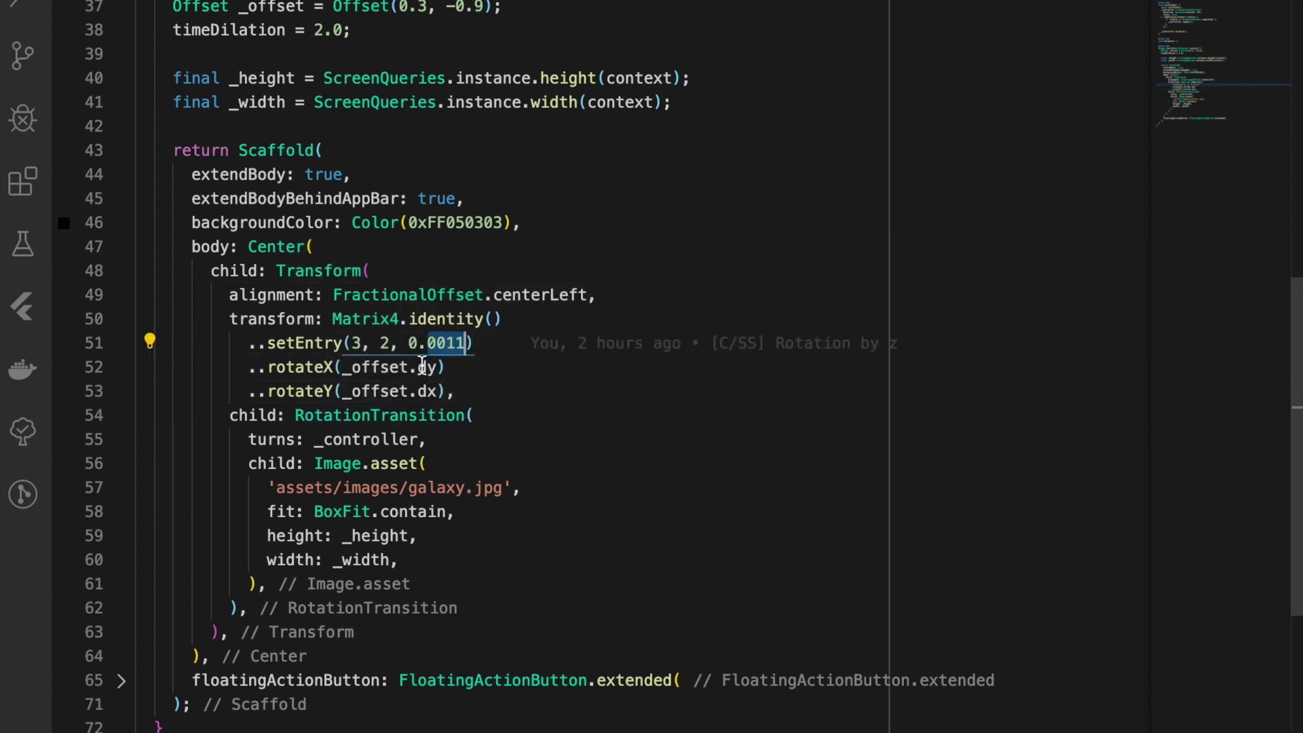
double_click(420, 367)
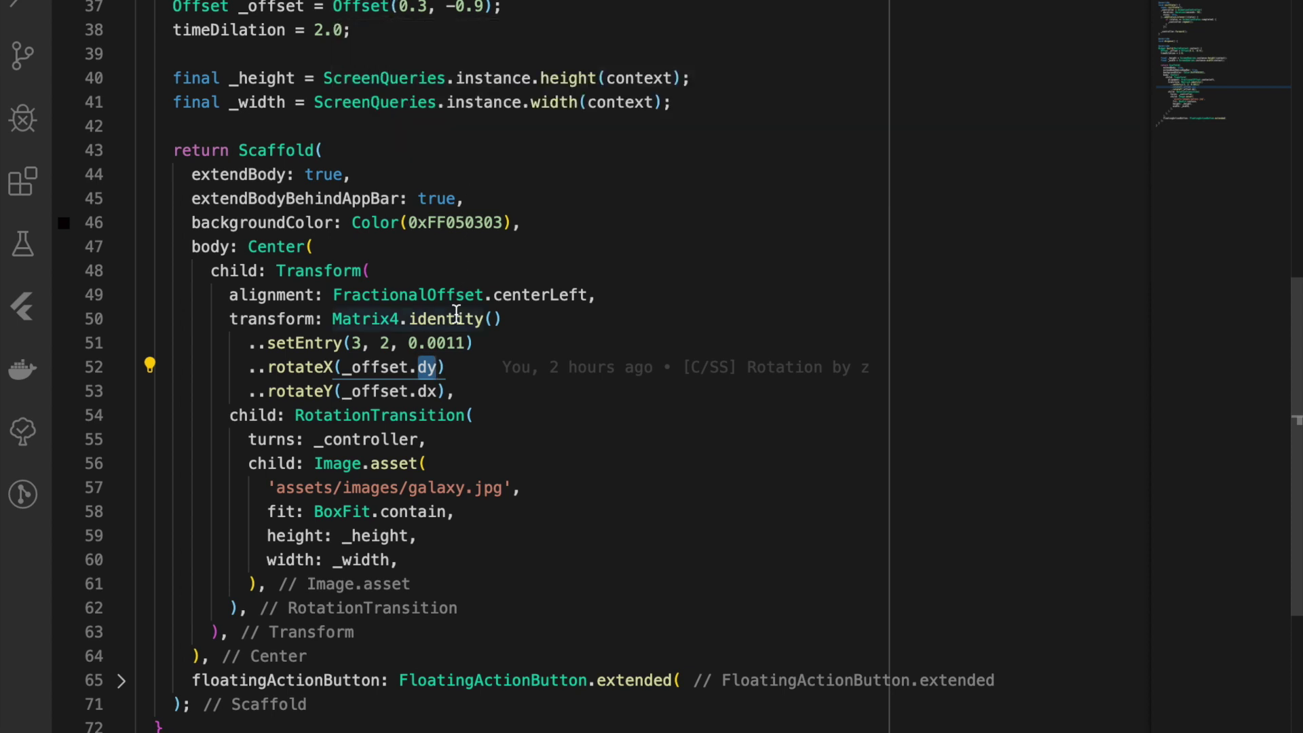
mouse_move(447, 319)
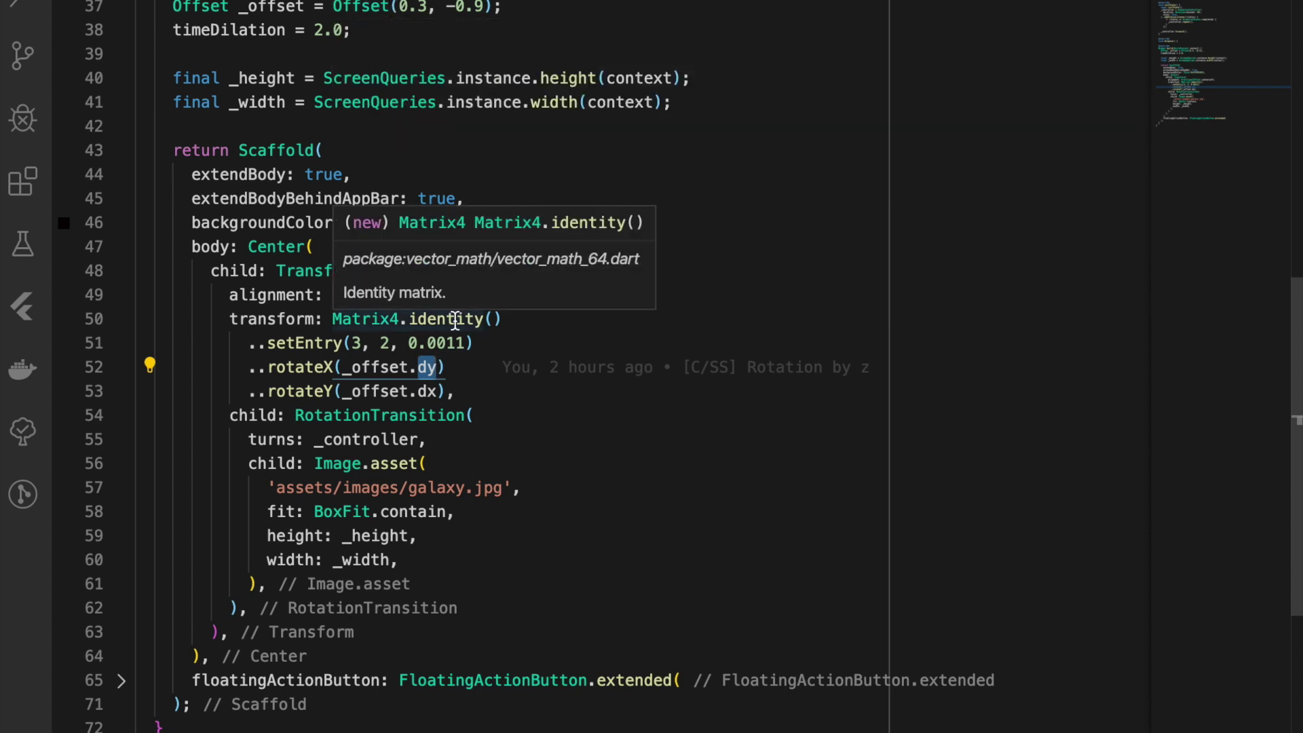
Select timeDilation on line 38, then bring the running galaxy app forward
click(316, 174)
scroll(256, 112, up, 3)
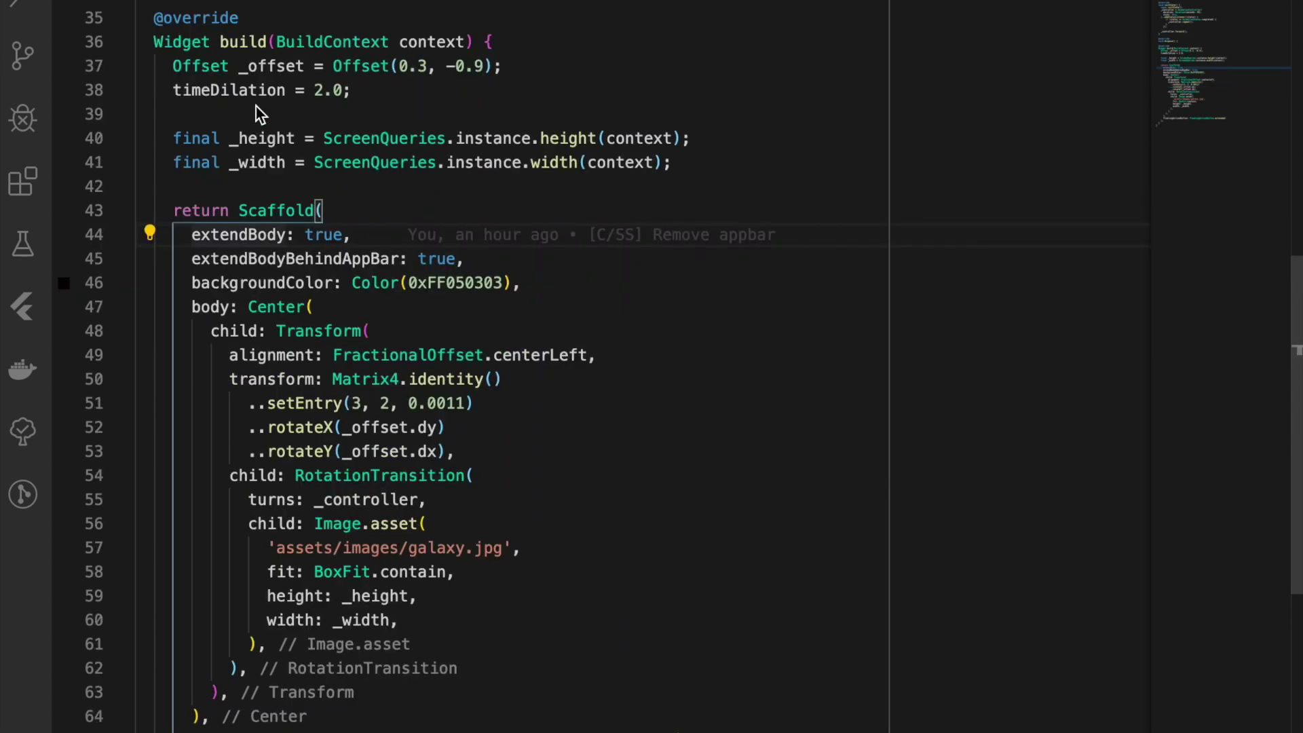
double_click(252, 94)
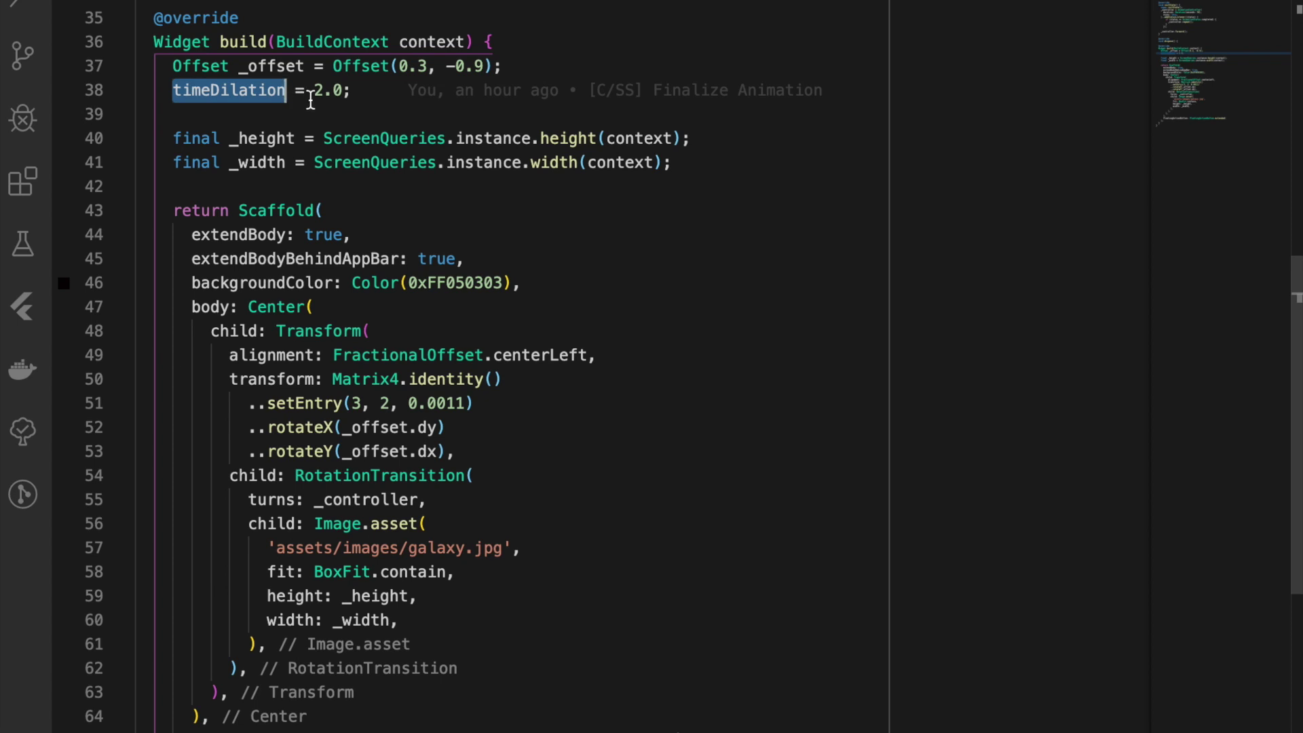
key(super+Tab)
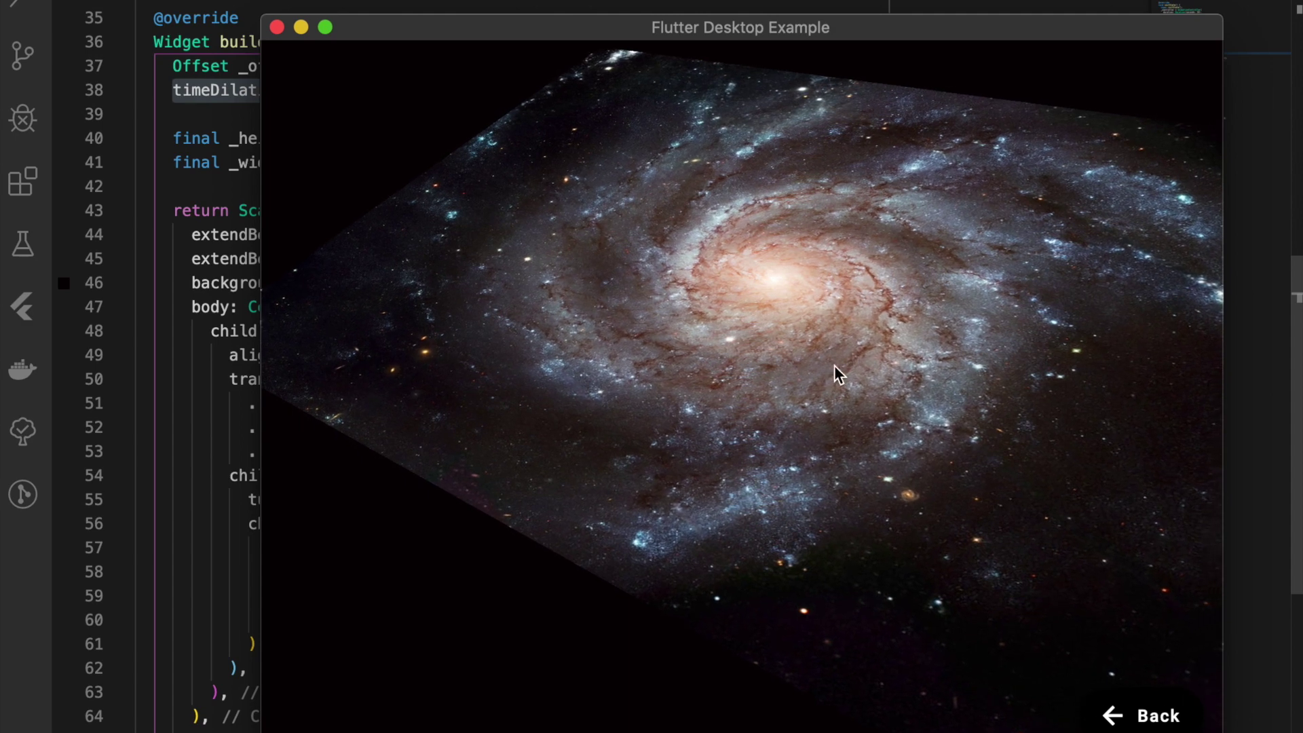